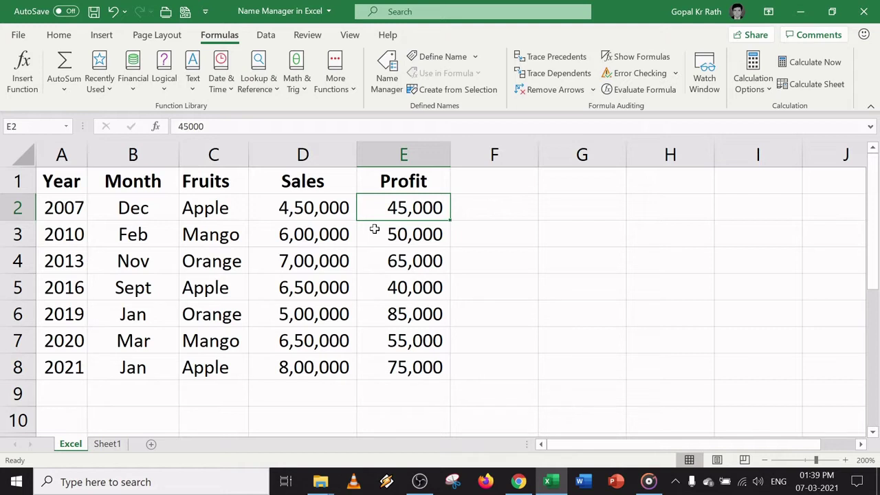
Step: Name the fruit sales range A1:E8 'Table' using the Name Box
left_click_drag(64, 187, 416, 371)
left_click(12, 127)
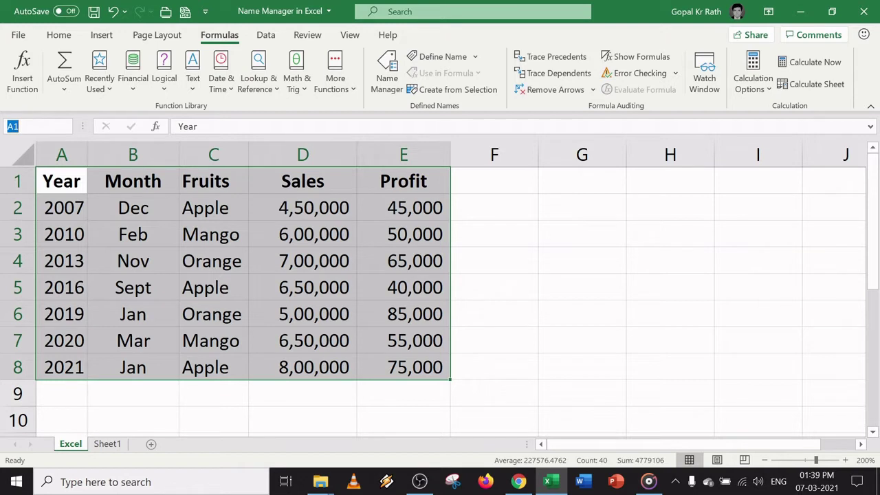
type("Table")
key("Return")
left_click_drag(73, 181, 398, 358)
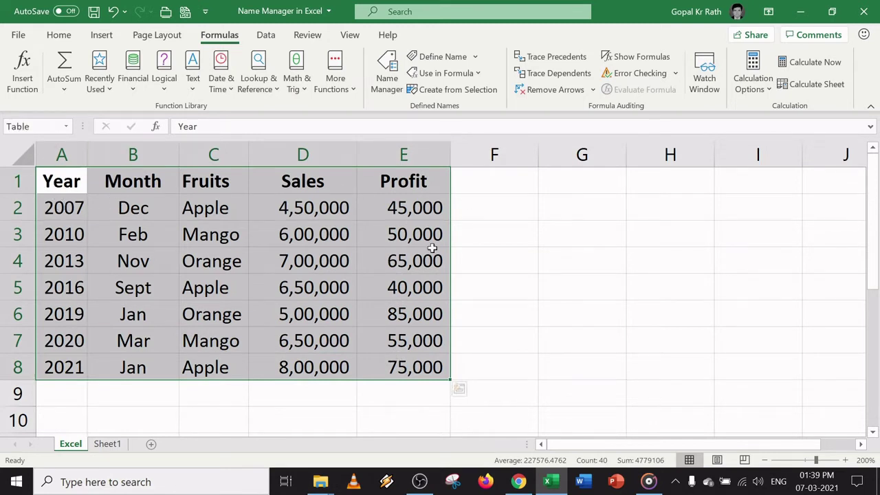
Step: Open the New Name dialog, then cancel it without defining anything
left_click(442, 58)
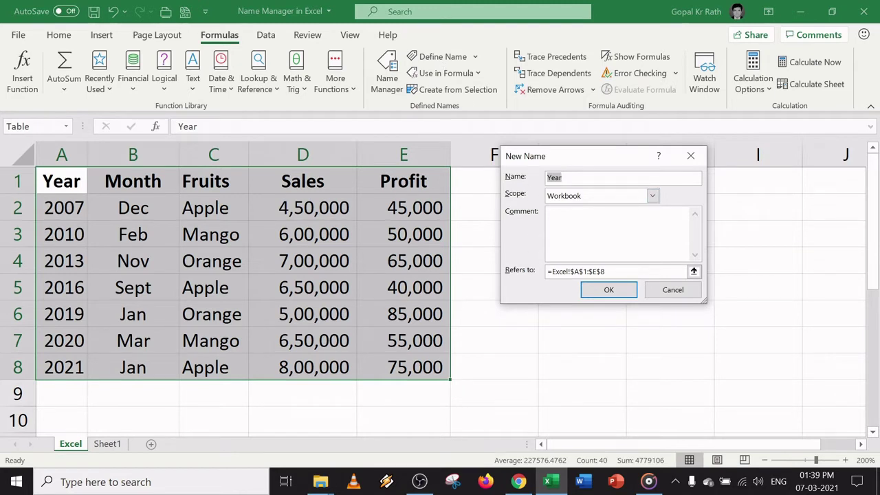
left_click(550, 227)
left_click(674, 292)
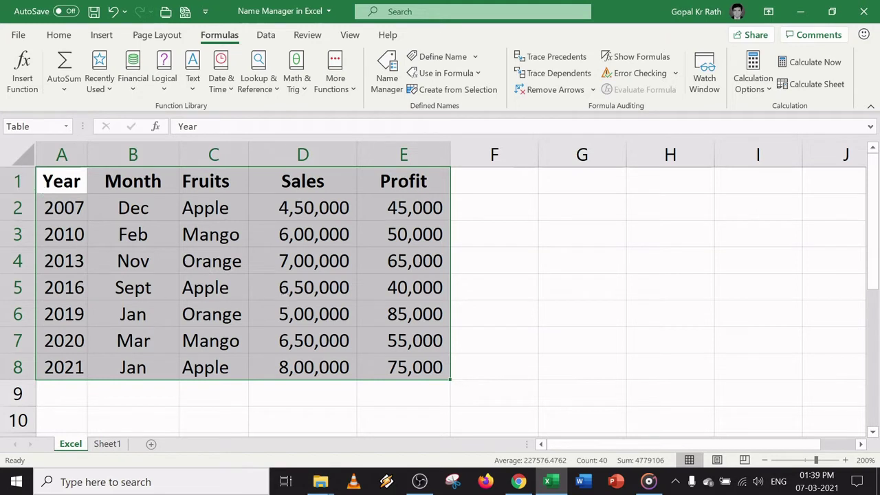
Step: Name the selected A1:E8 range 'Content' through the Name Box
left_click(42, 128)
key("End")
type("s")
key("BackSpace")
key("BackSpace")
key("BackSpace")
key("BackSpace")
key("BackSpace")
key("BackSpace")
type("Content")
key("Return")
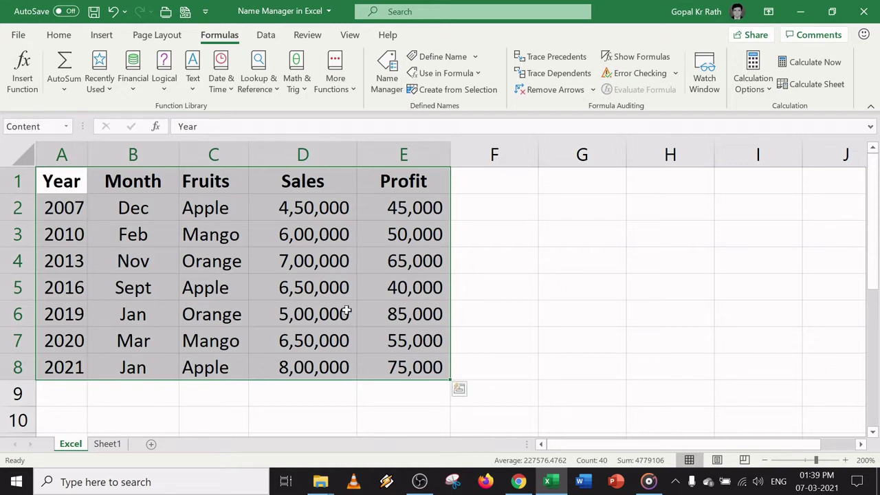
Step: In Name Manager, delete the 'Table' name
left_click(387, 76)
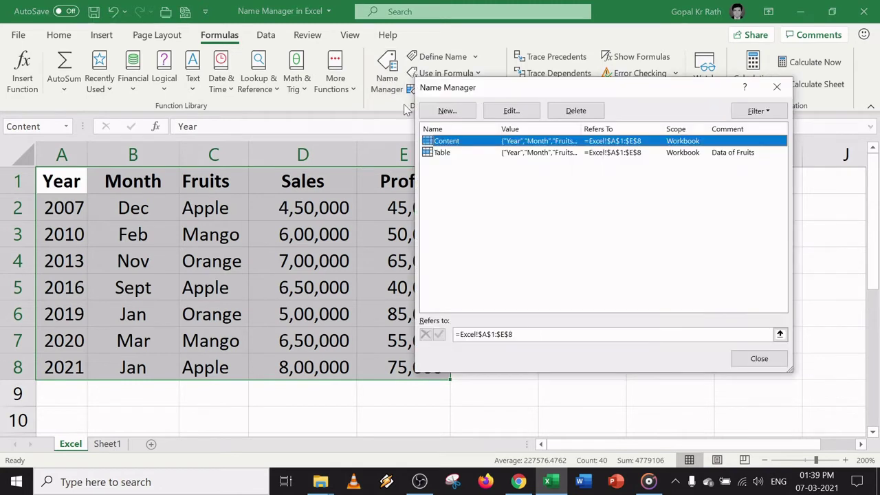
left_click(452, 154)
left_click(456, 141)
left_click(454, 153)
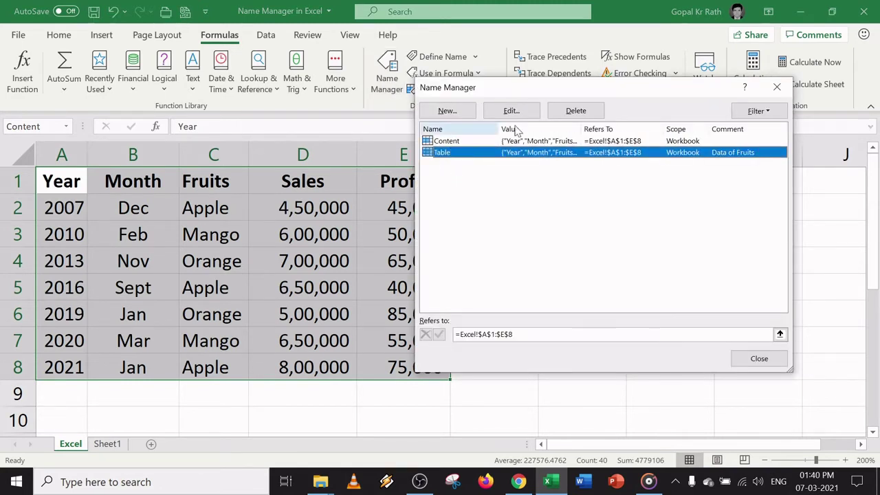
left_click(576, 111)
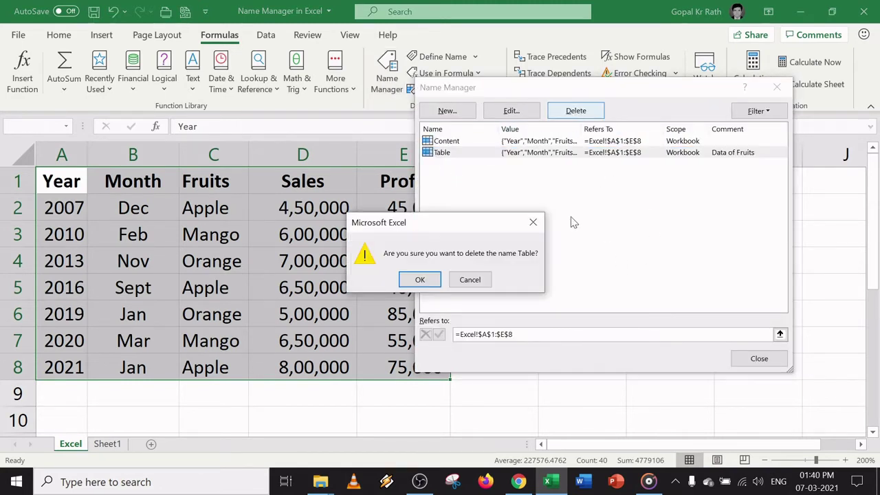
left_click(422, 279)
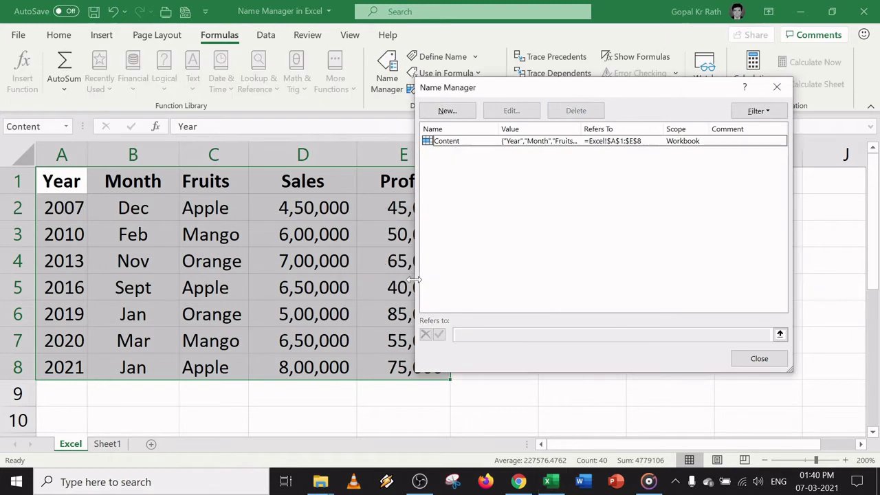
Step: Rename the 'Content' name to 'Table'
left_click(458, 142)
left_click(509, 112)
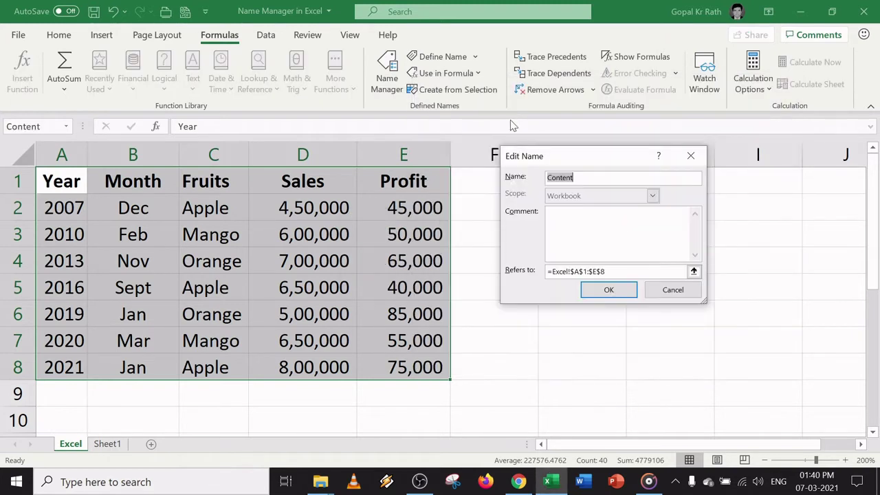
left_click(564, 177)
double_click(560, 178)
type("Table")
left_click(612, 290)
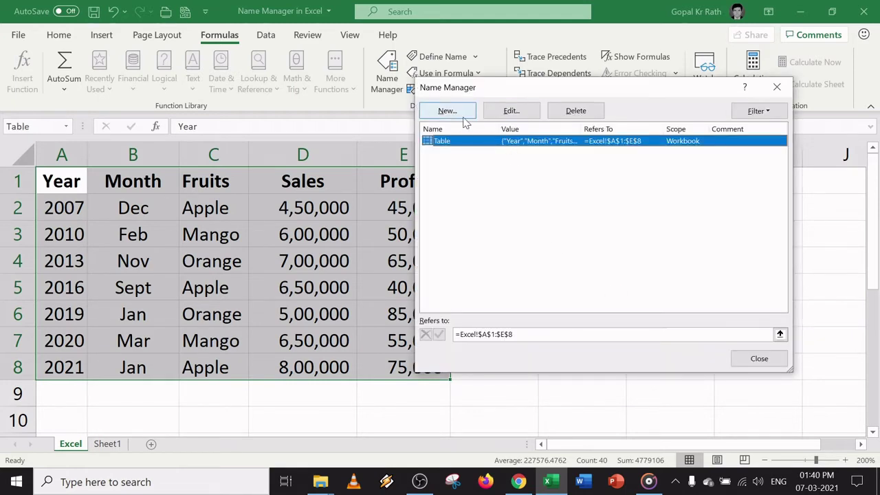
Step: Redefine 'Table' to refer to =Excel!$A:$E and close Name Manager
left_click(515, 114)
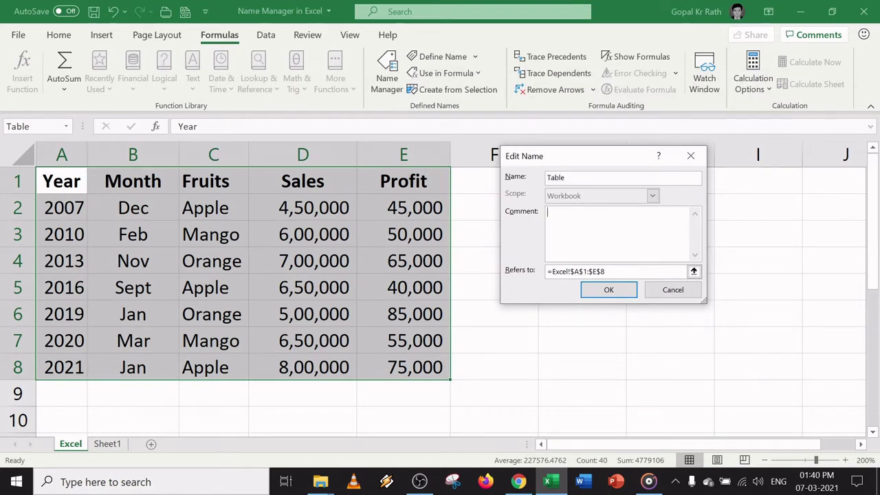
left_click(694, 271)
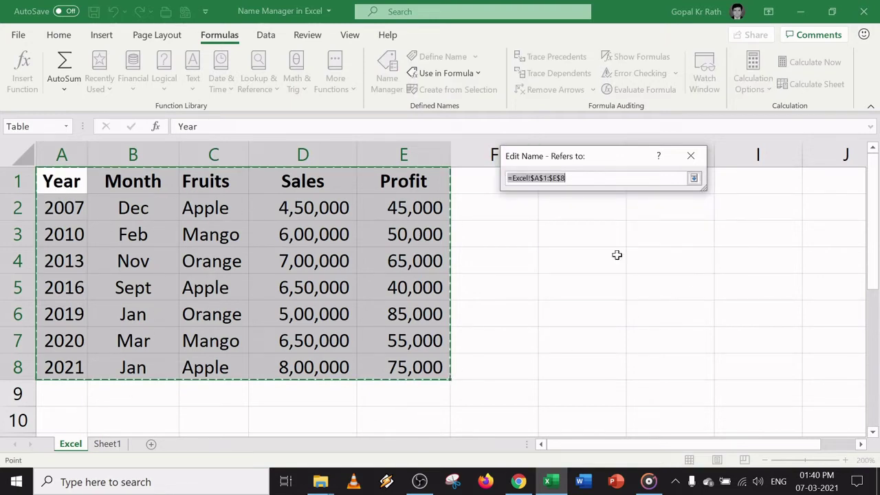
left_click(695, 179)
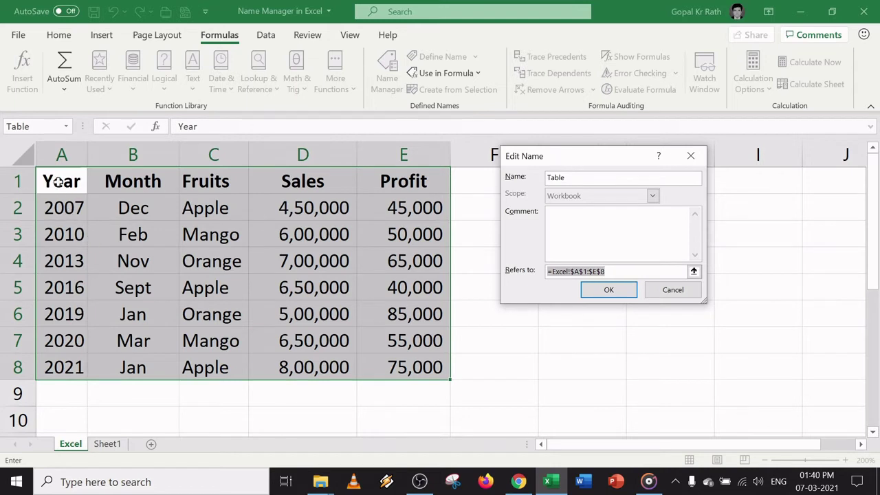
left_click_drag(55, 192, 404, 394)
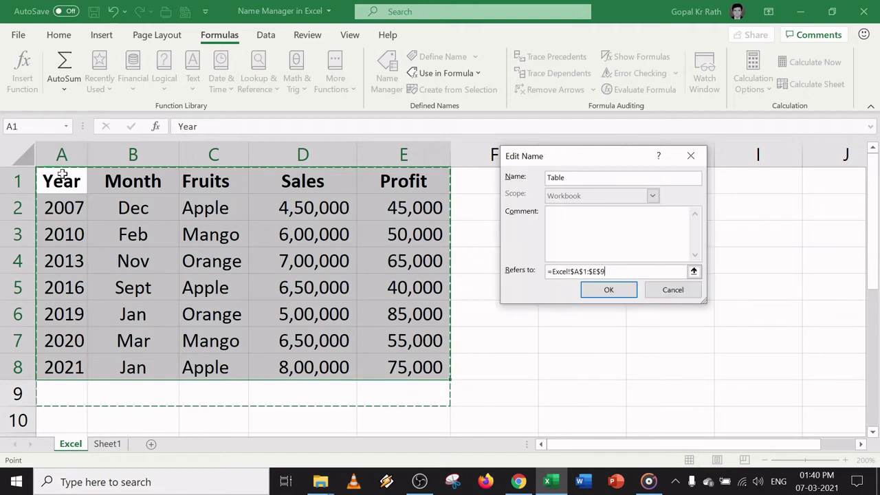
left_click_drag(65, 153, 413, 153)
left_click(609, 290)
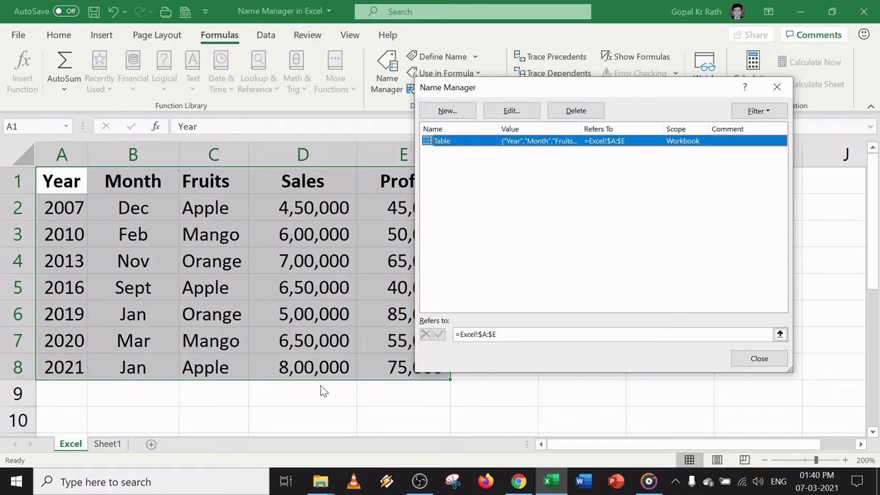
left_click(771, 359)
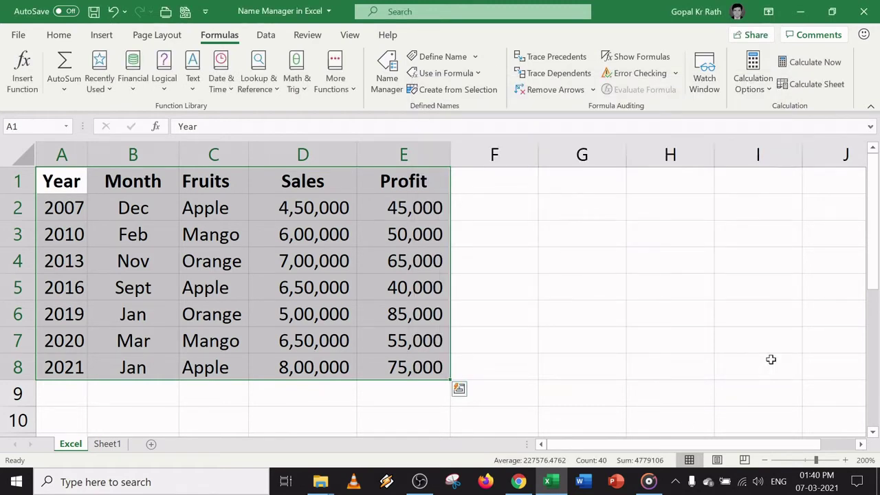
Step: On Sheet1, clear E2's old result and start a new formula there with '='
left_click(107, 444)
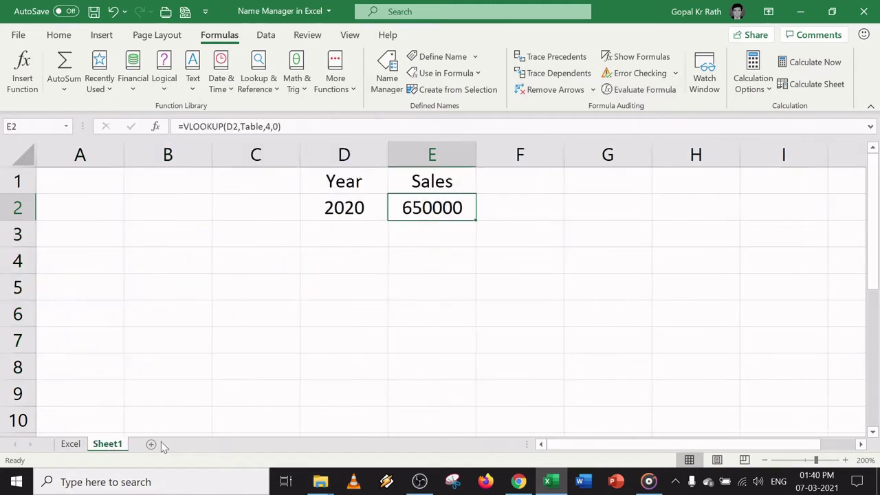
key("Delete")
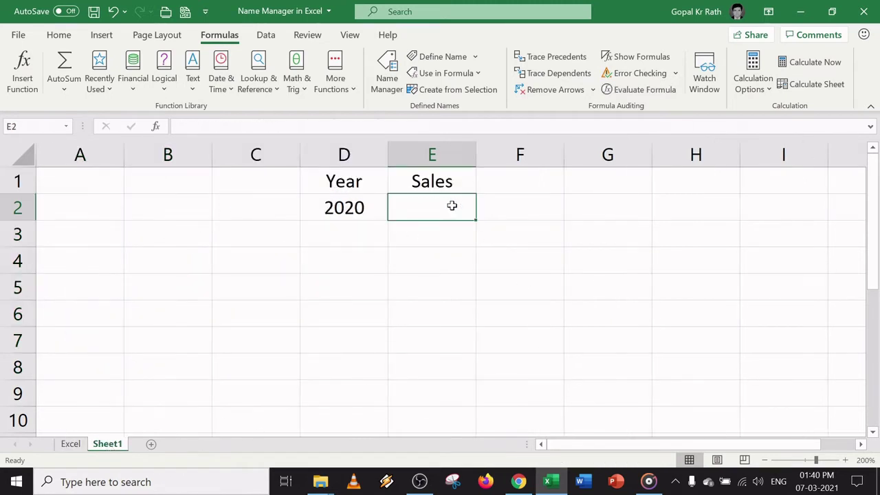
left_click(344, 208)
left_click(405, 206)
type("=")
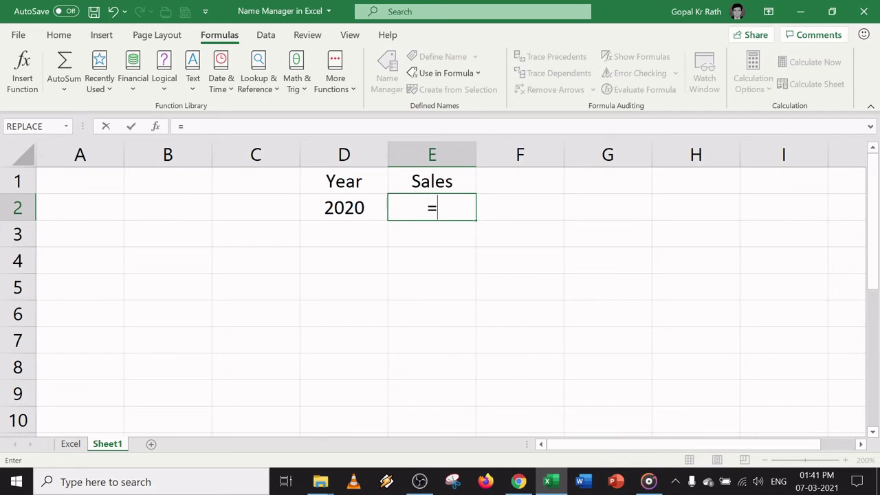
Step: Enter =VLOOKUP(D2,Table,4,0) in E2, picking columns A:E on the Excel sheet, returning 650000
type("vlo")
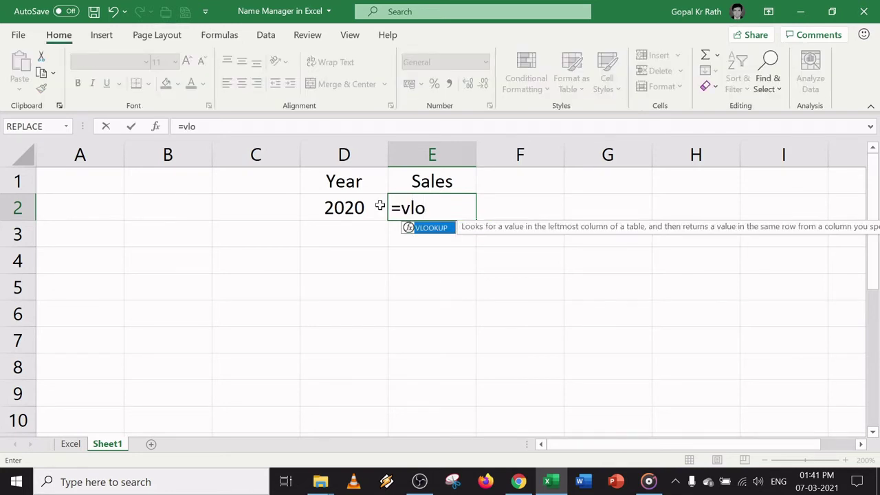
key("Tab")
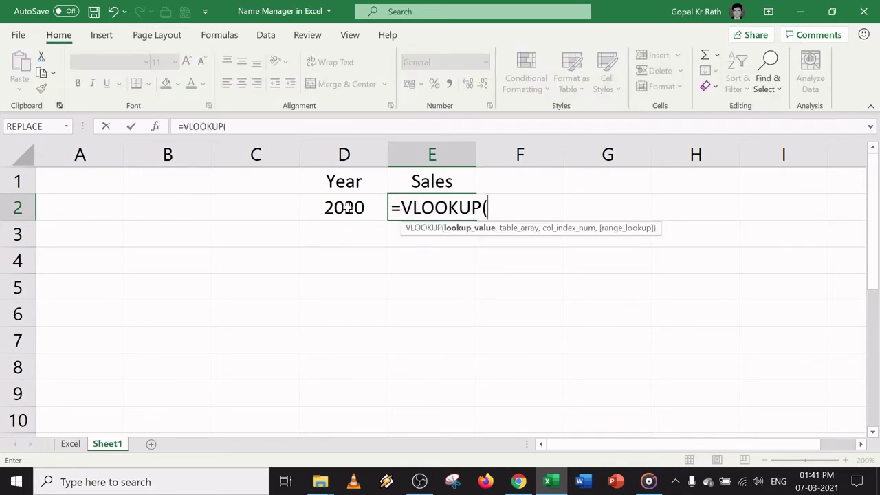
left_click(347, 207)
type(",")
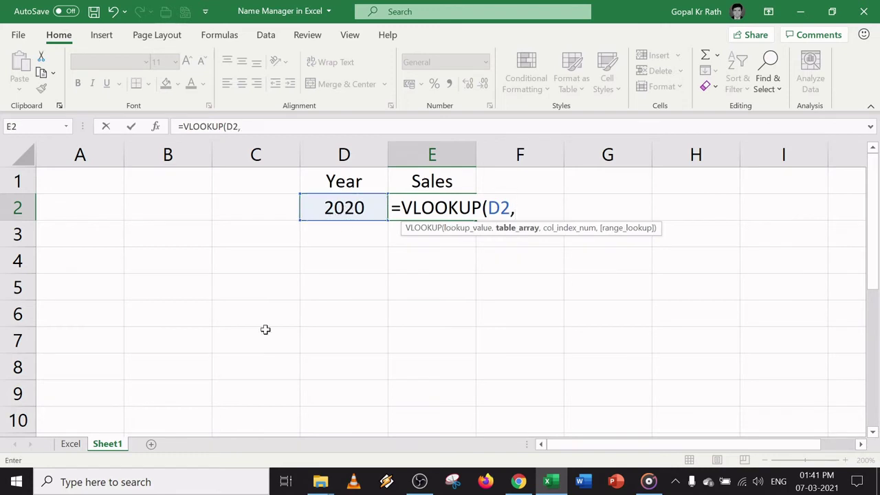
left_click(71, 444)
left_click(65, 154)
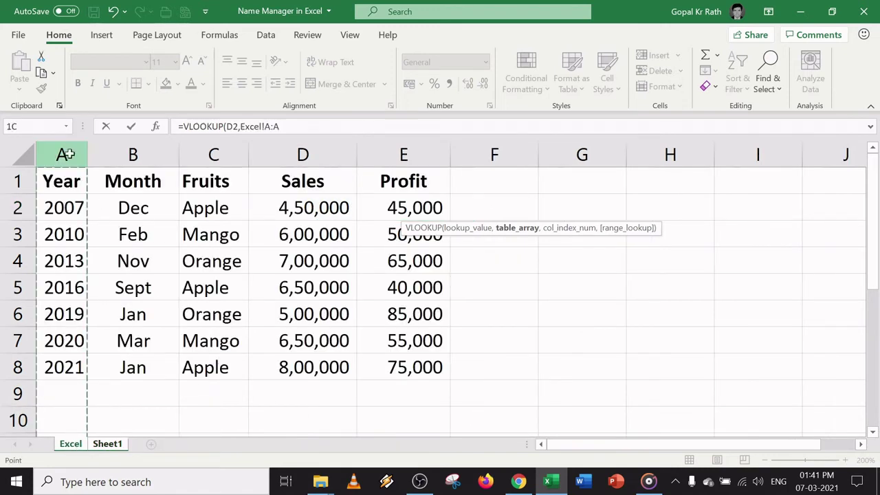
left_click_drag(68, 155, 330, 159)
type(",4")
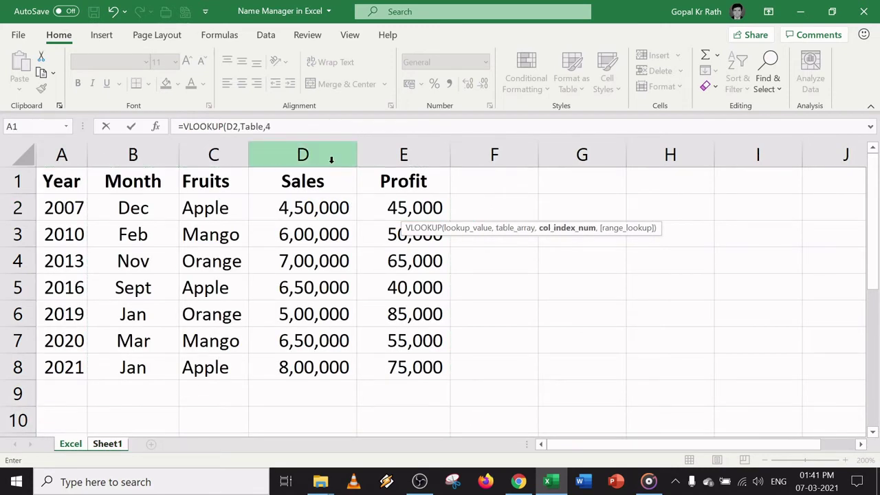
type(",0)")
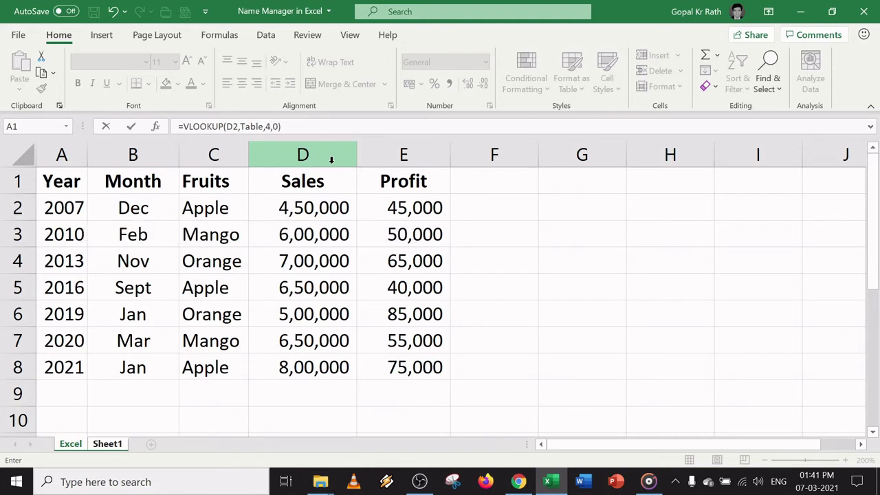
key("Return")
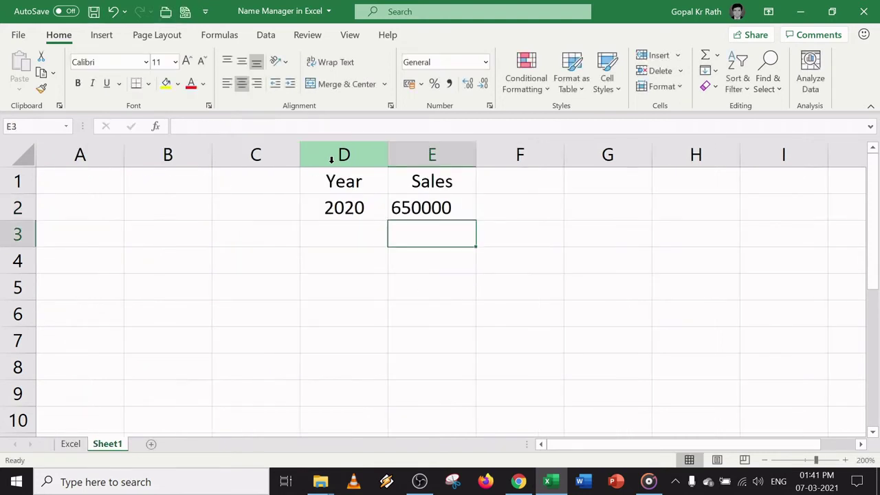
key("Up")
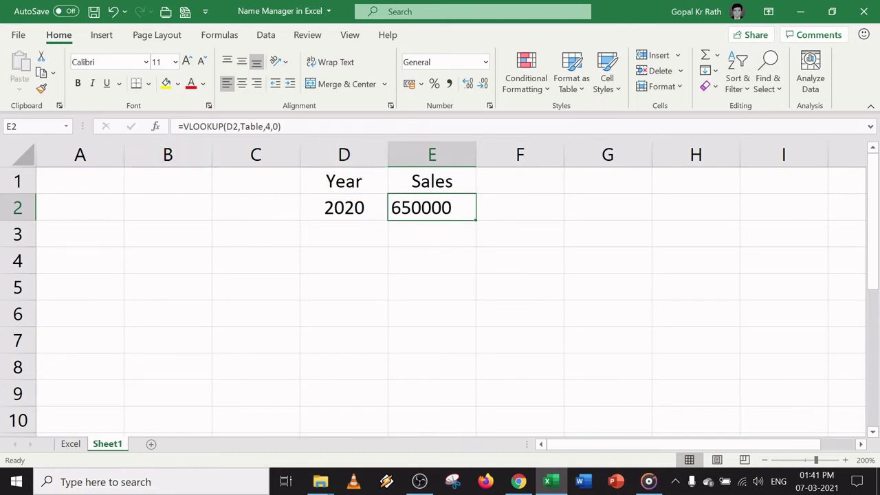
Step: Select and delete 'Table' from E2's VLOOKUP formula in the formula bar
left_click(240, 126)
left_click_drag(240, 127, 264, 127)
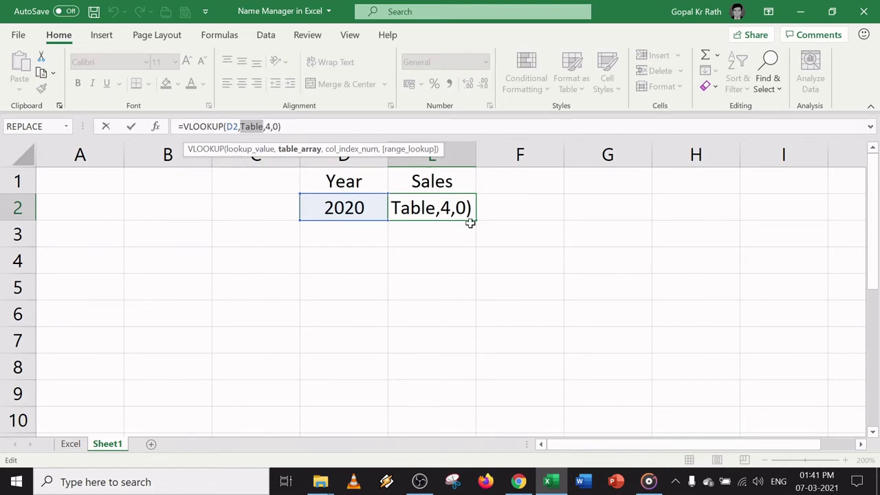
key("BackSpace")
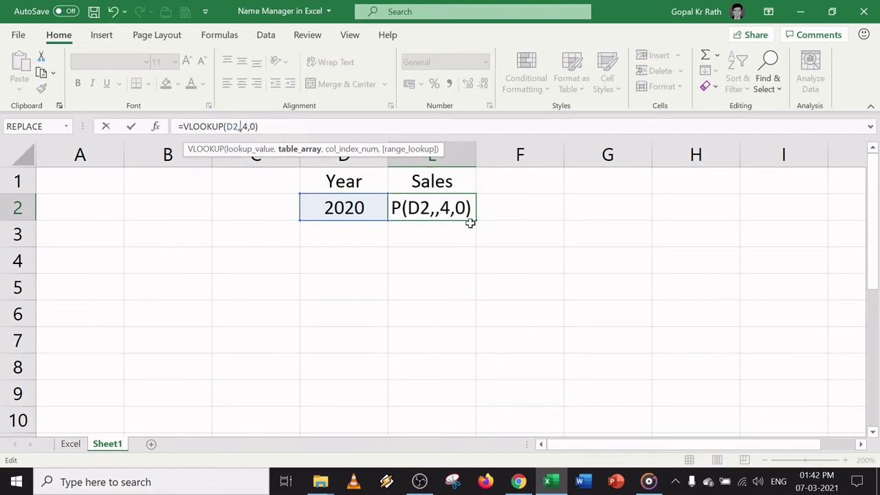
key("Escape")
key("Left")
Step: Enter 2020 in D3 and begin =VLOOKUP(D2, in E3
key("Down")
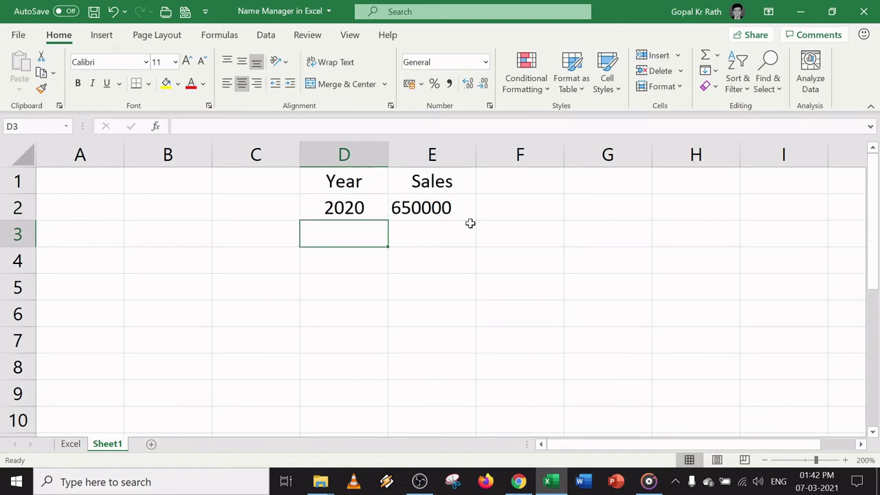
type("2020")
key("Tab")
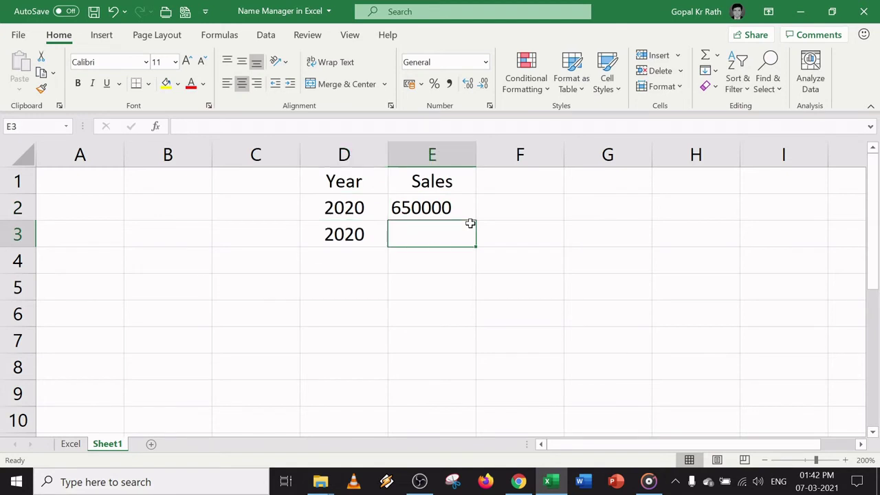
type("=v")
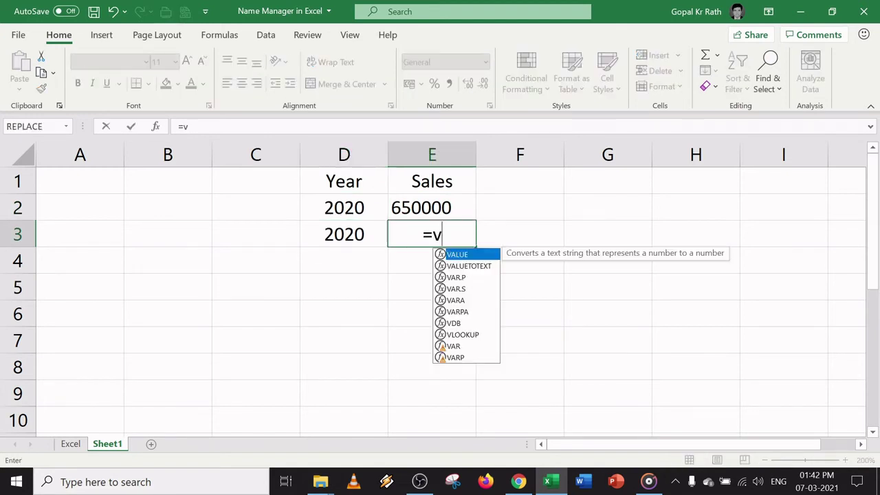
type("l")
key("Tab")
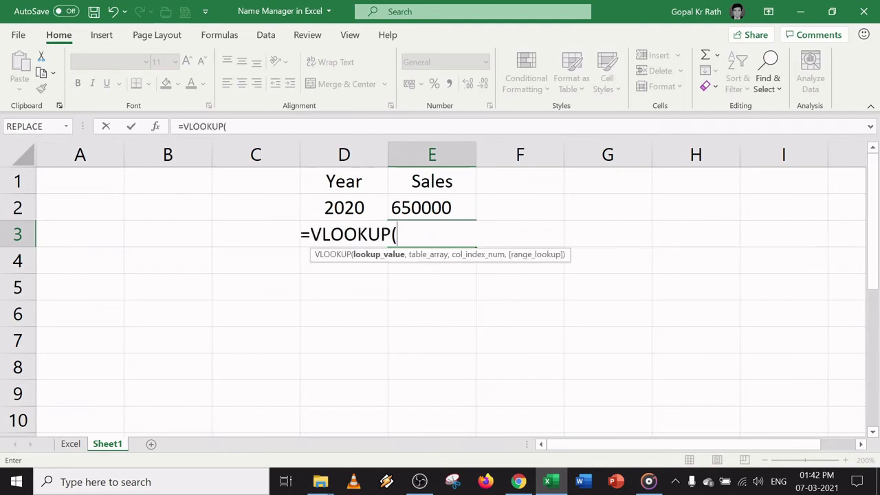
left_click(340, 209)
type(",")
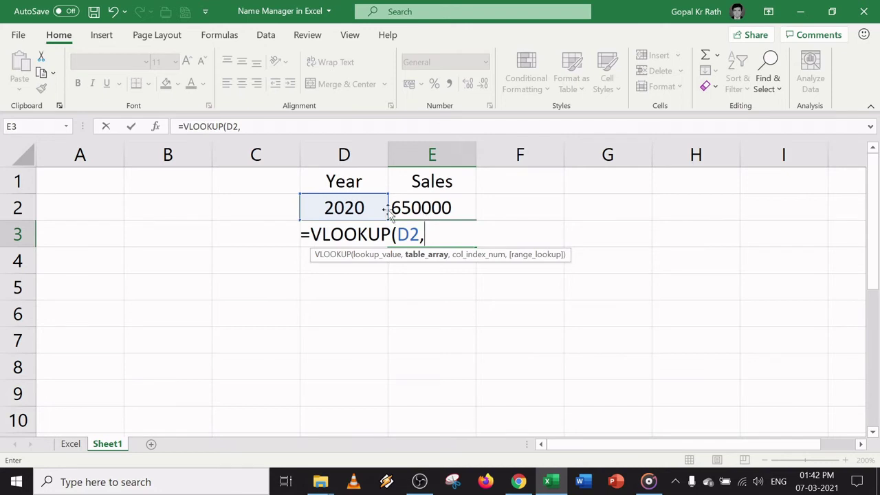
Step: Insert 'Table' via Formulas > Use in Formula and finish with ,4,0) to return 650000
left_click(221, 36)
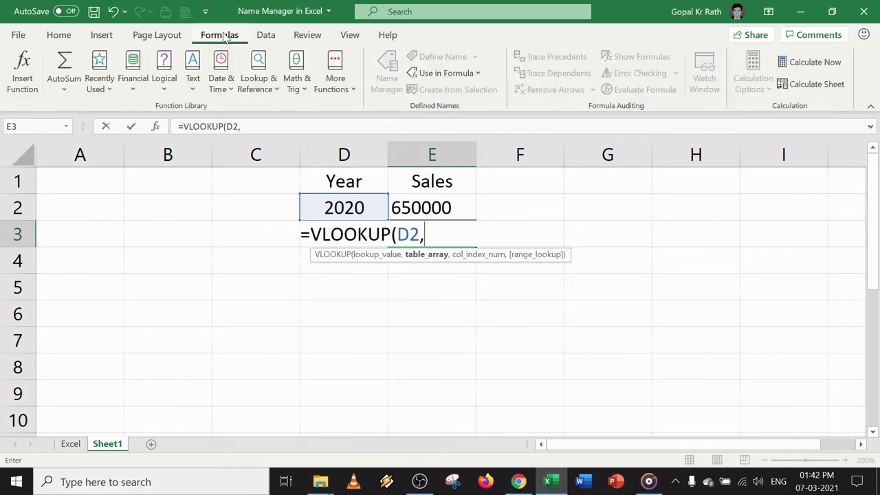
left_click(451, 73)
left_click(447, 93)
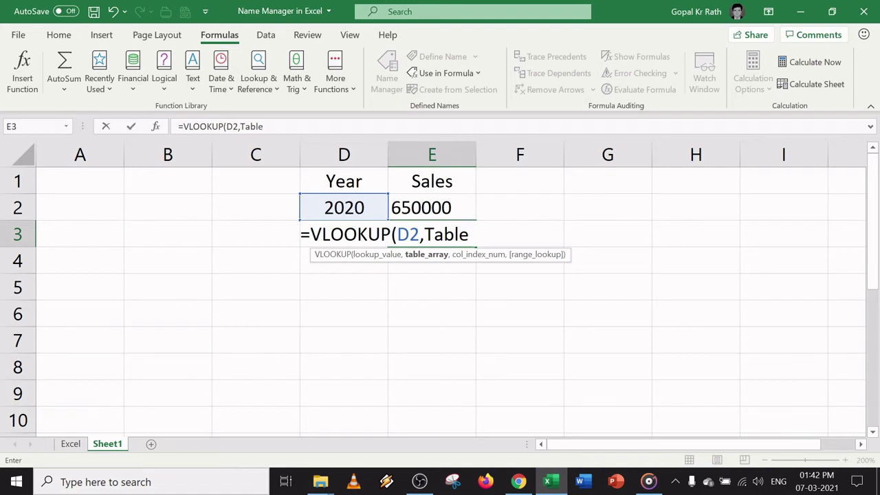
type(",4,0")
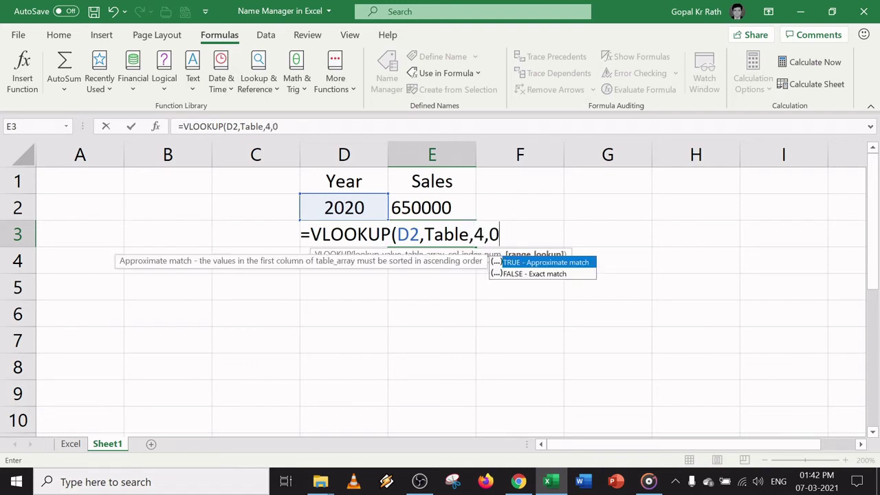
type(")")
key("Return")
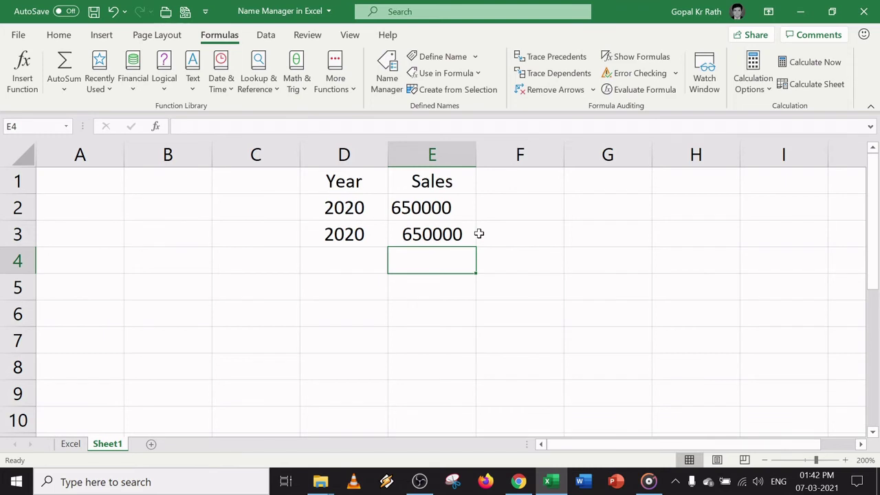
key("Up")
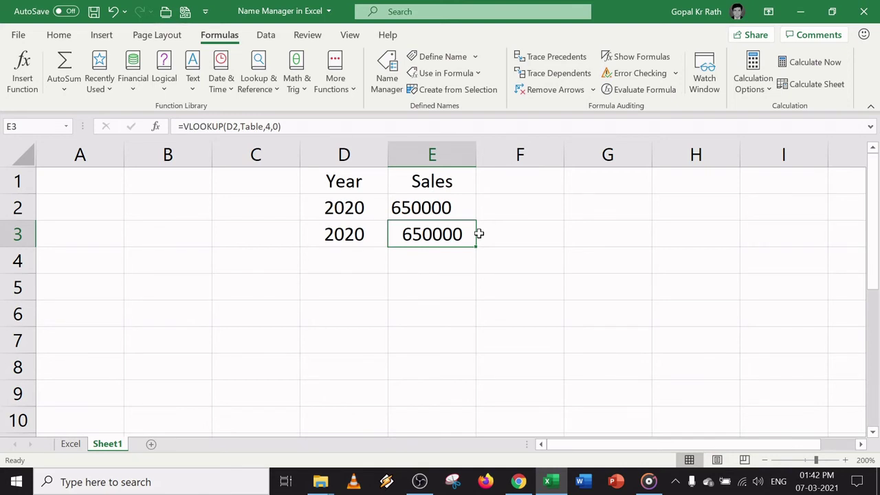
Step: Enter =AVERAGE(Excel!D2:D8) in Sheet1 cell E5, showing 621428.6
left_click(416, 278)
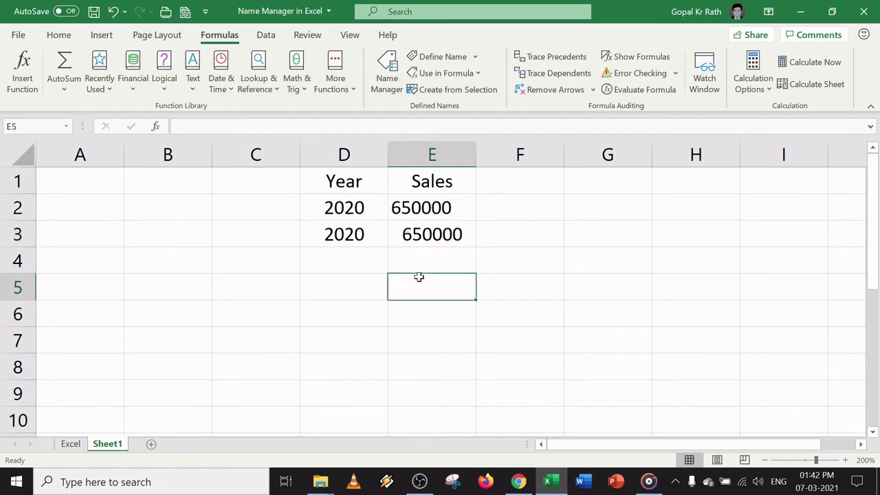
type("=average")
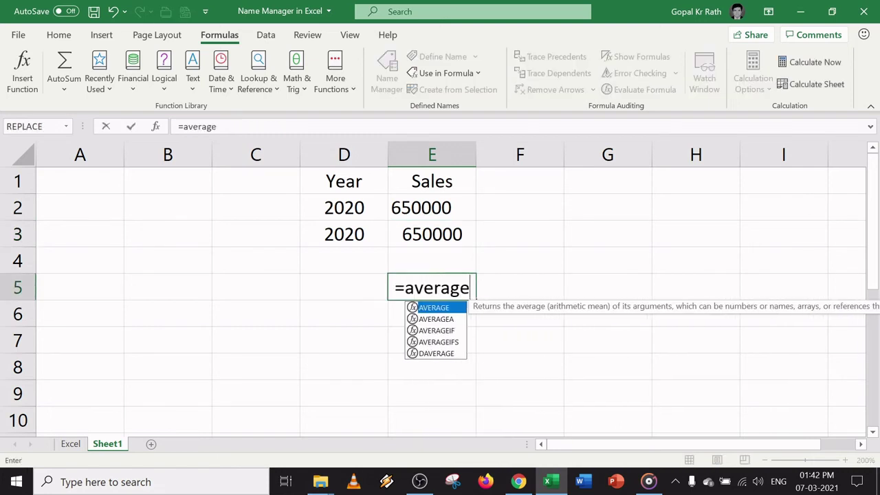
key("Tab")
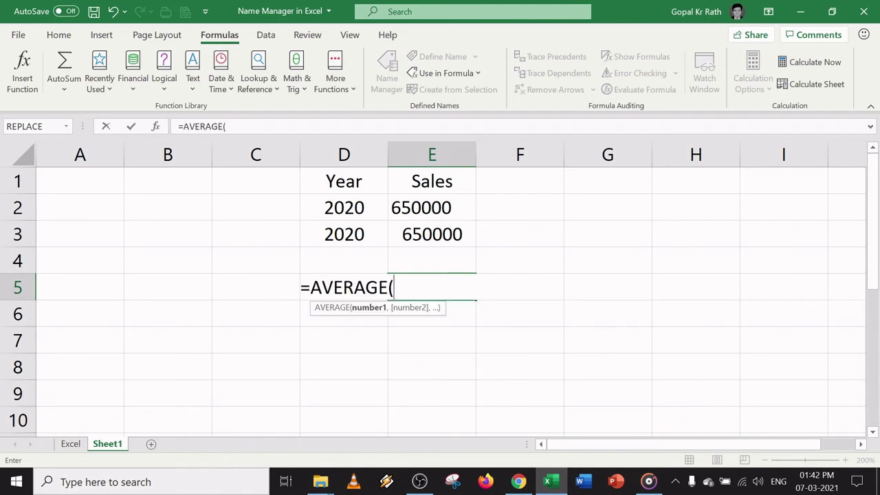
left_click(70, 443)
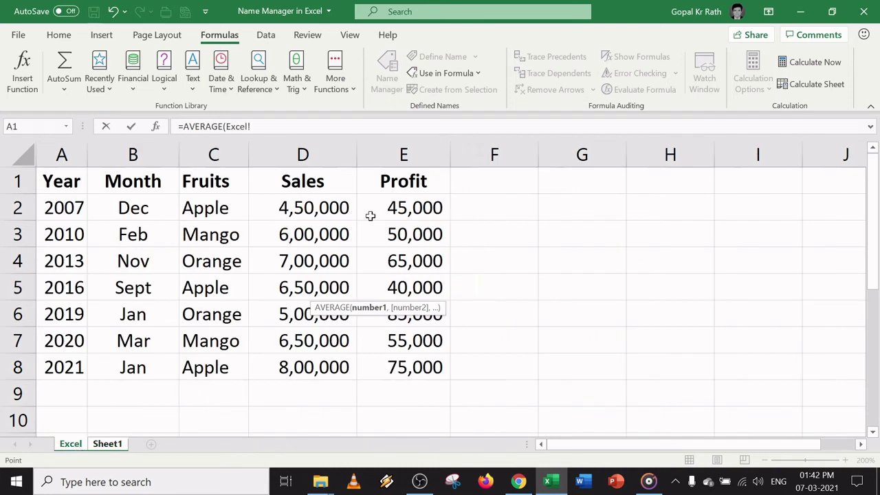
left_click_drag(324, 211, 311, 365)
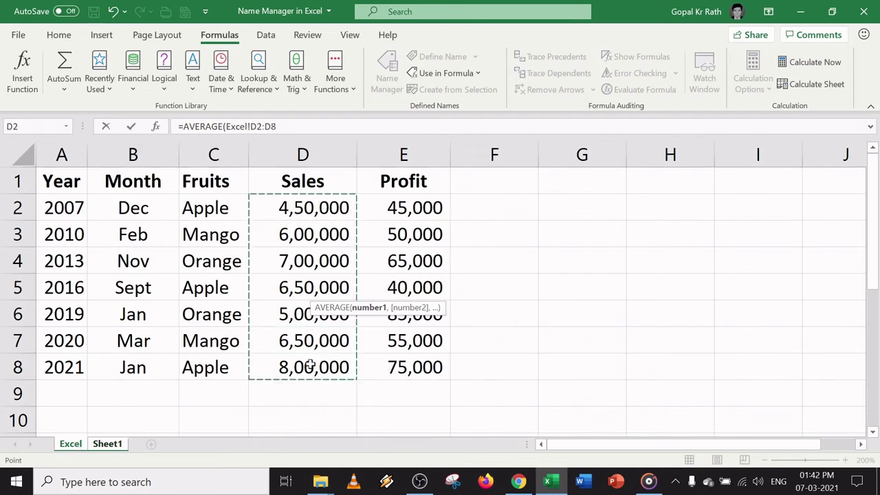
key("Return")
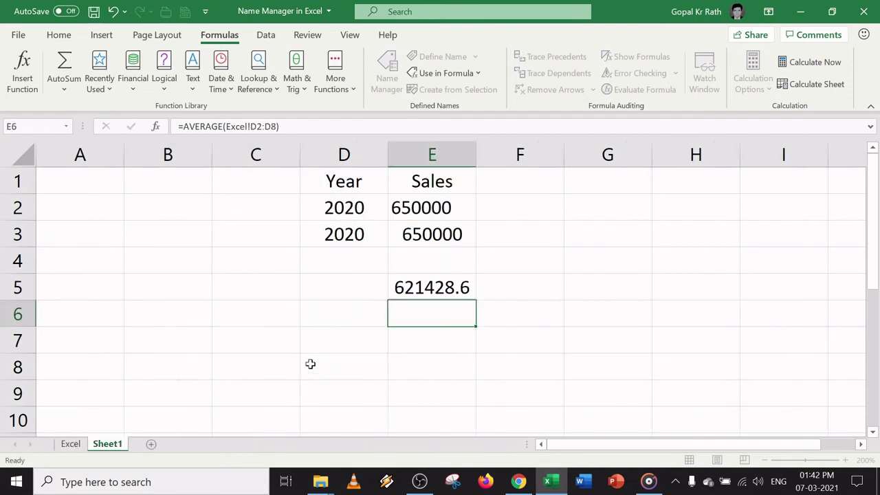
key("Up")
key("Up")
key("Down")
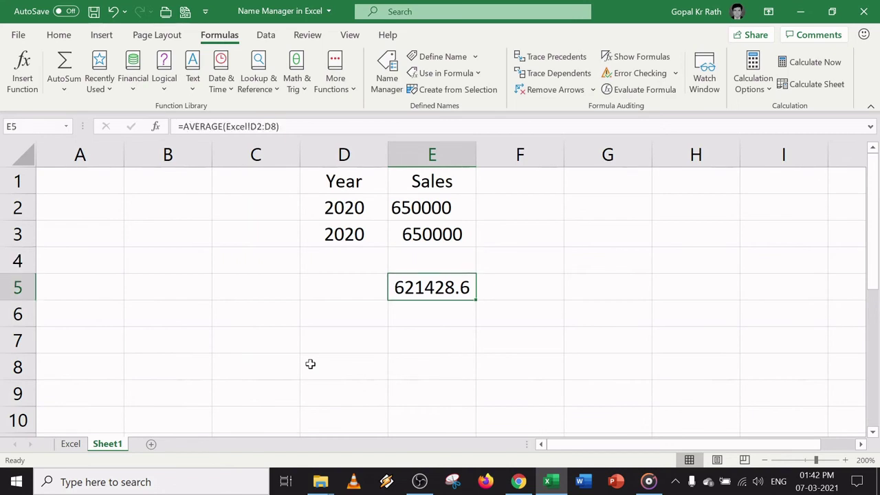
Step: Select D1:D8 on the Excel sheet and create the name 'Sales' from its top row
left_click(73, 444)
left_click(297, 205)
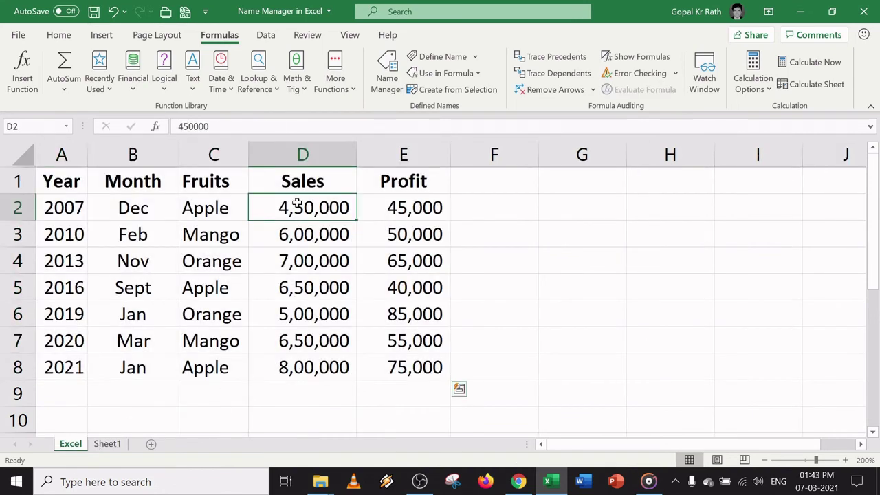
left_click_drag(310, 180, 307, 366)
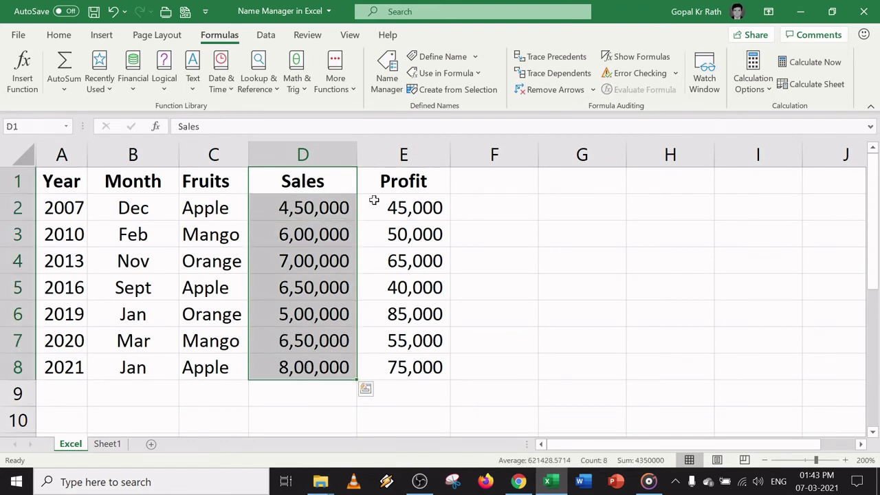
left_click(460, 90)
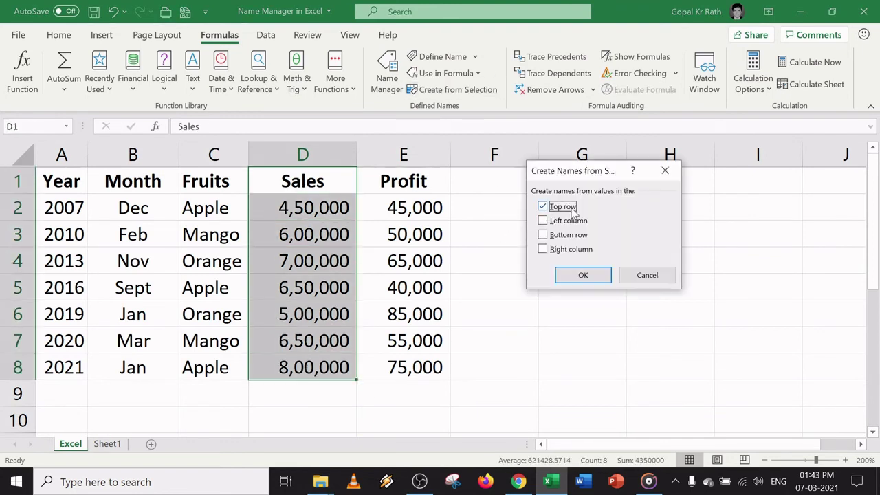
left_click(583, 275)
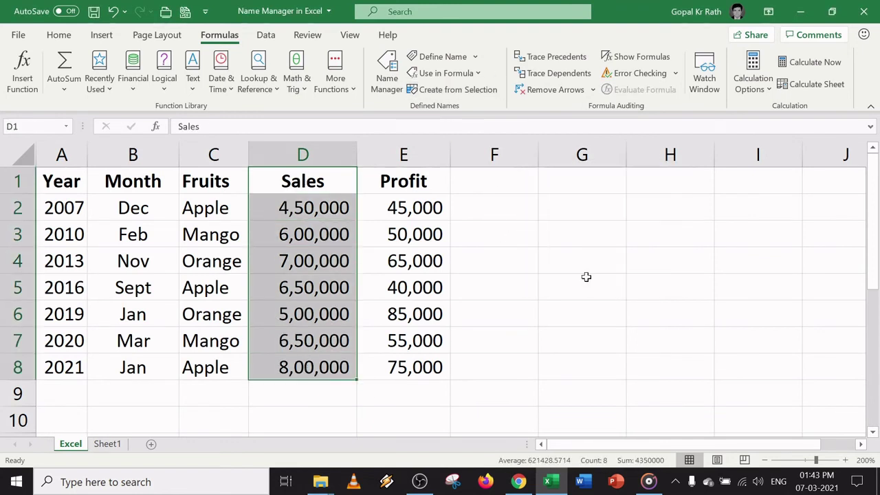
Step: Check in Name Manager that 'Sales' refers to =Excel!$D$2:$D$8, then return to Sheet1
left_click(387, 80)
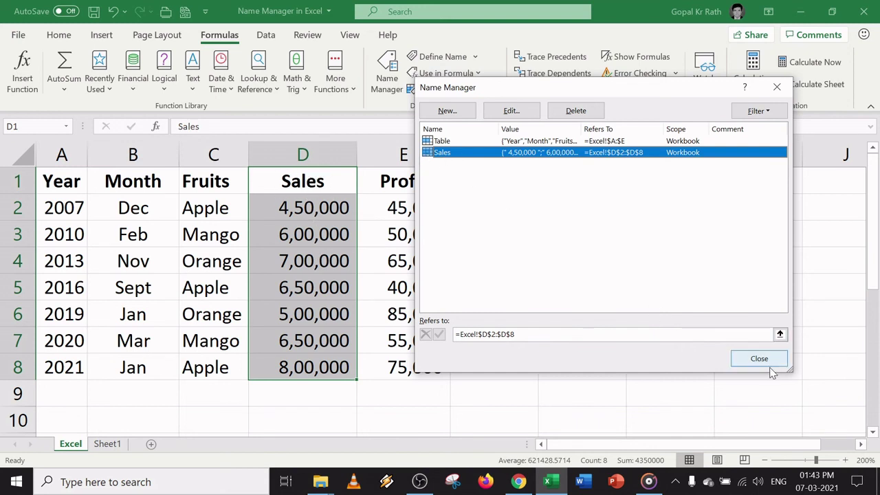
left_click(512, 111)
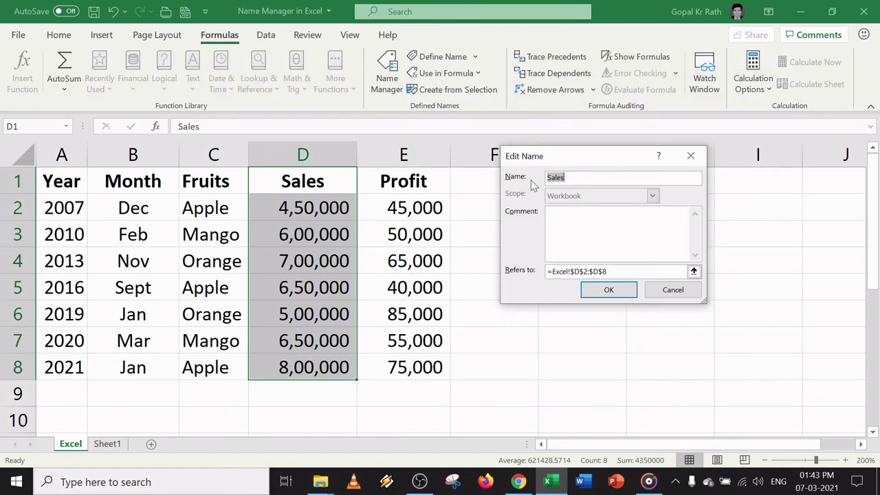
left_click(673, 290)
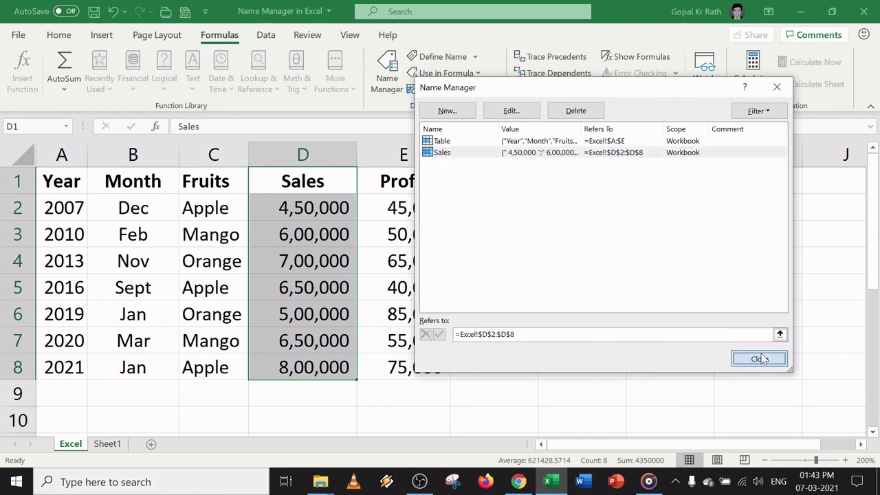
left_click(759, 359)
left_click(112, 446)
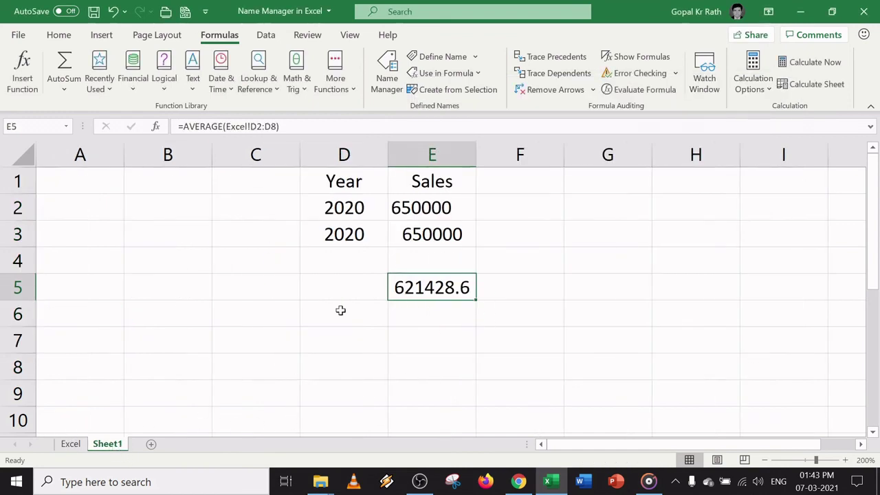
Step: Enter =AVERAGE(Sales) in G3 of the Excel sheet, giving 621428.6, then reopen G3 to show the formula
left_click(70, 444)
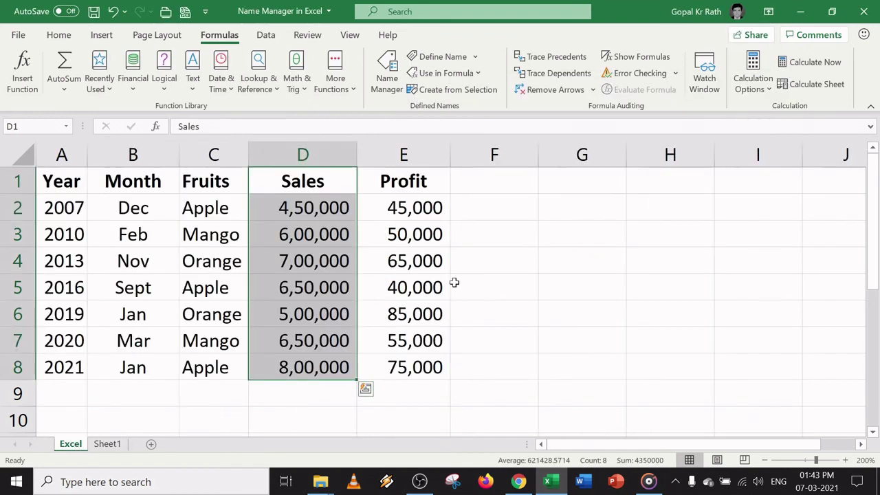
left_click(584, 238)
type("=average")
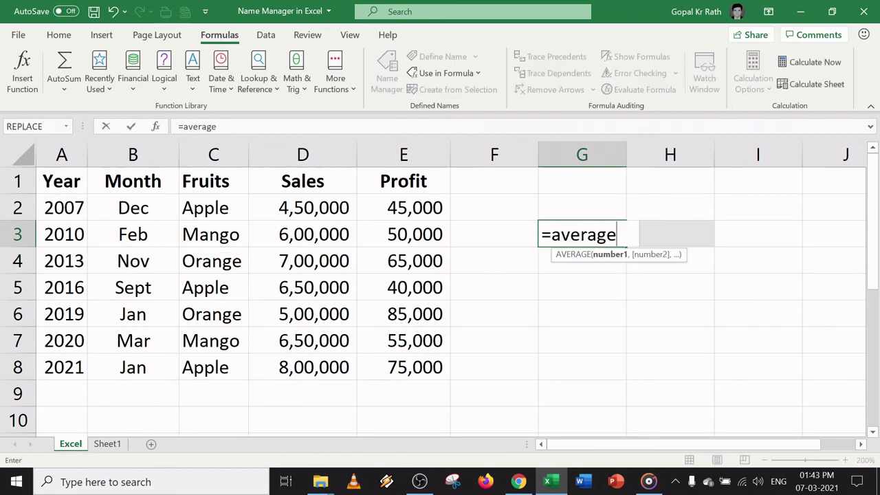
key("Tab")
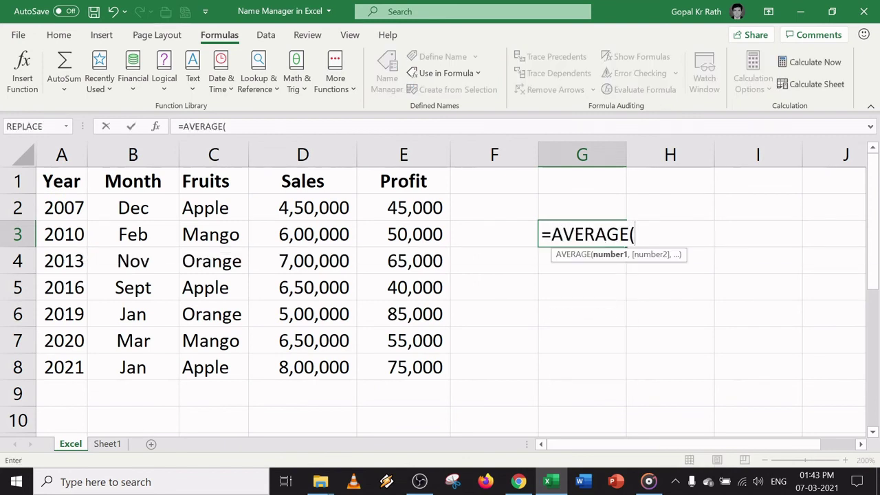
left_click(451, 73)
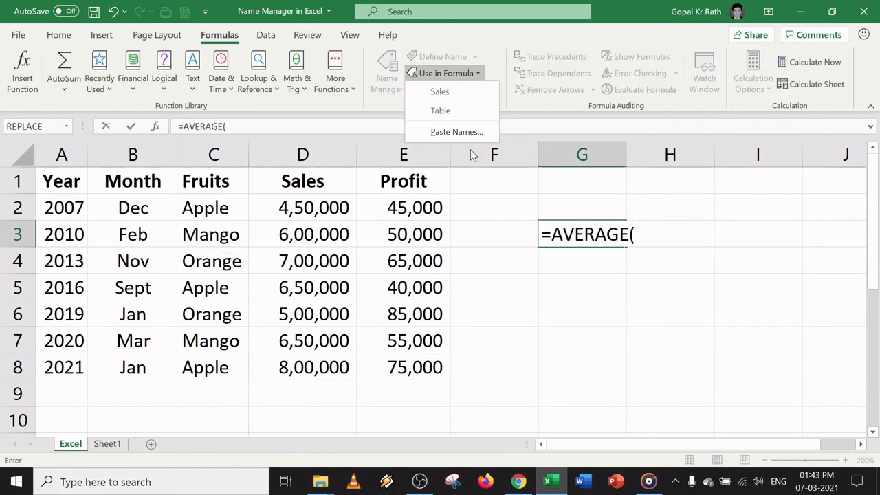
left_click(446, 93)
type(")")
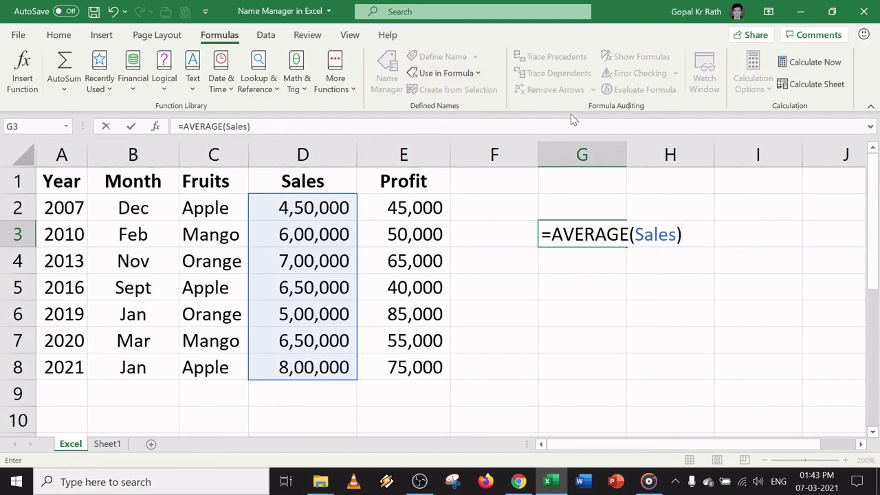
key("Return")
key("Up")
key("F2")
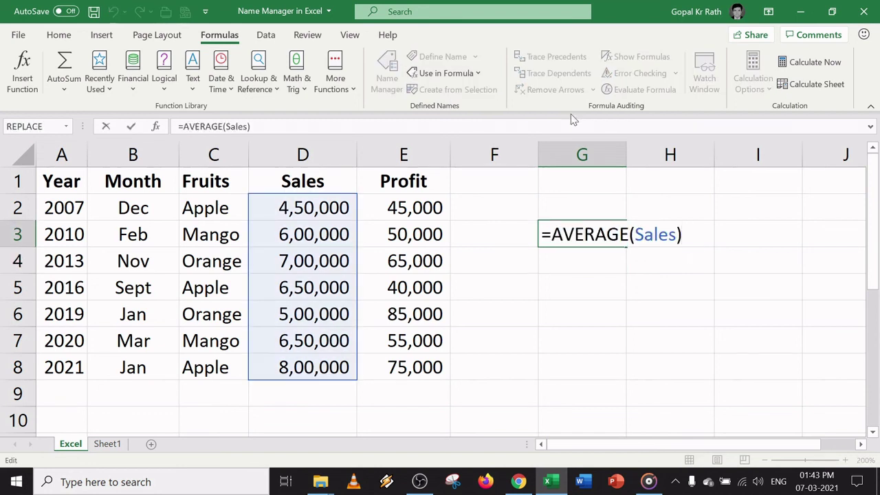